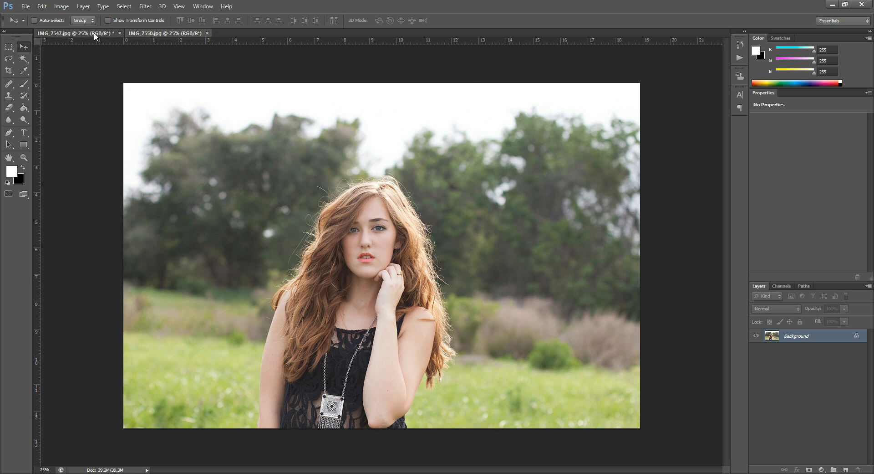
Start a Batch from the IMG_7547.jpg document, choosing the Transcendent - The Complete MB Workflow Collection set and its Punch action.
left_click(100, 33)
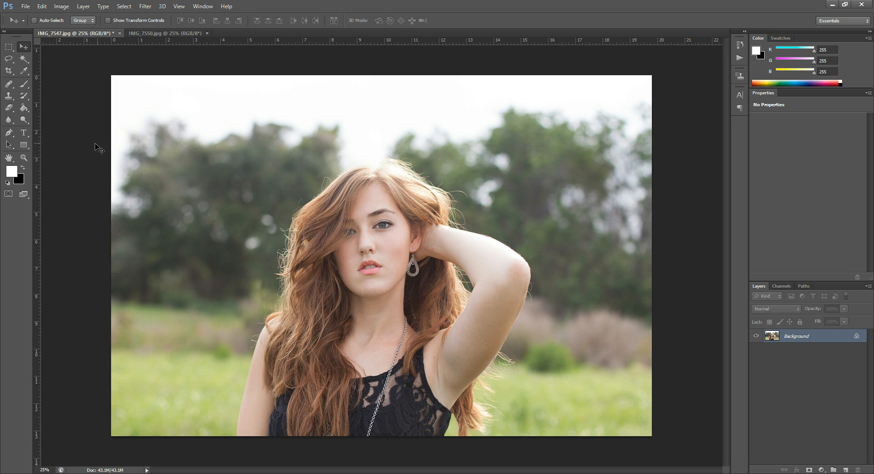
left_click(28, 6)
mouse_move(66, 191)
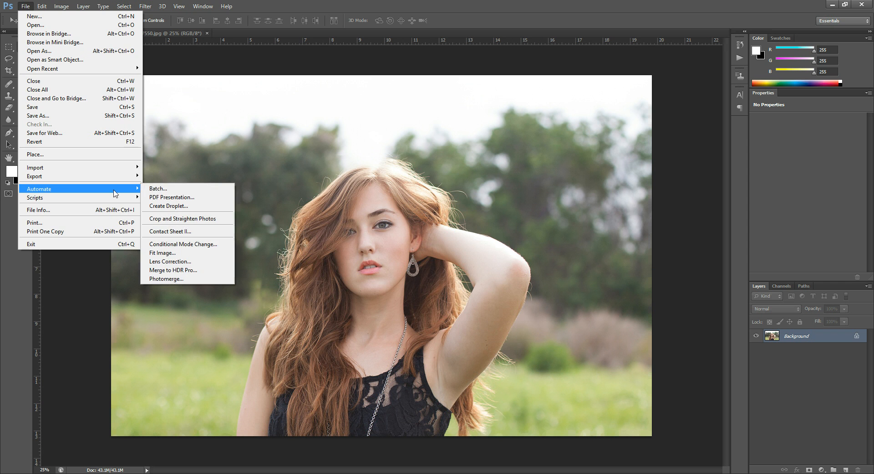
left_click(156, 192)
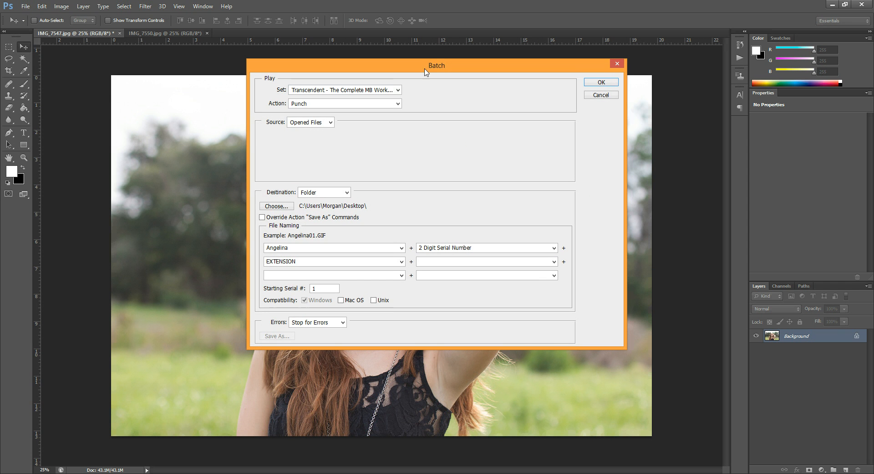
left_click_drag(420, 66, 646, 153)
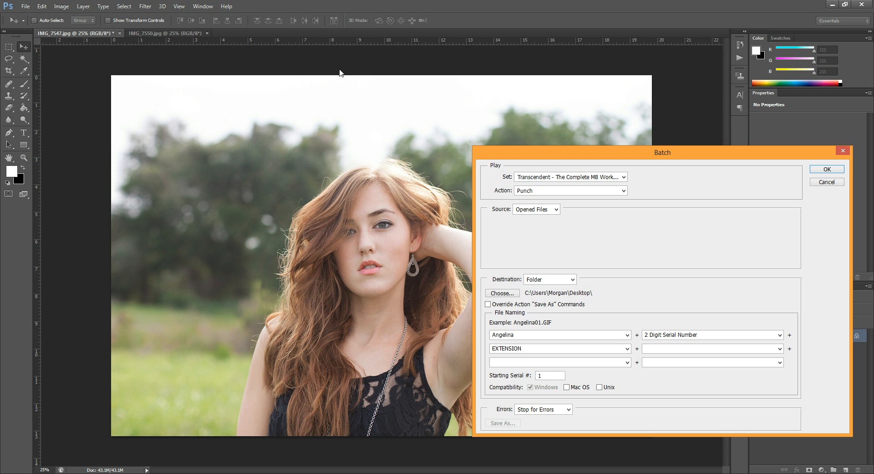
left_click_drag(549, 152, 450, 111)
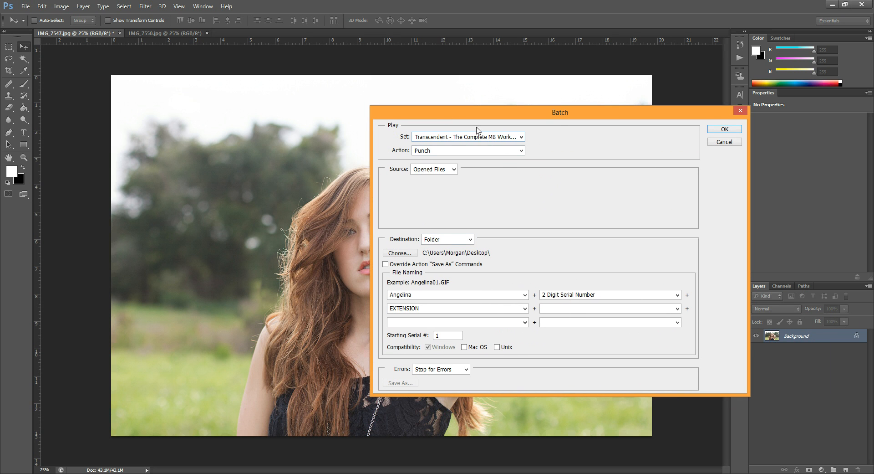
left_click_drag(487, 111, 467, 118)
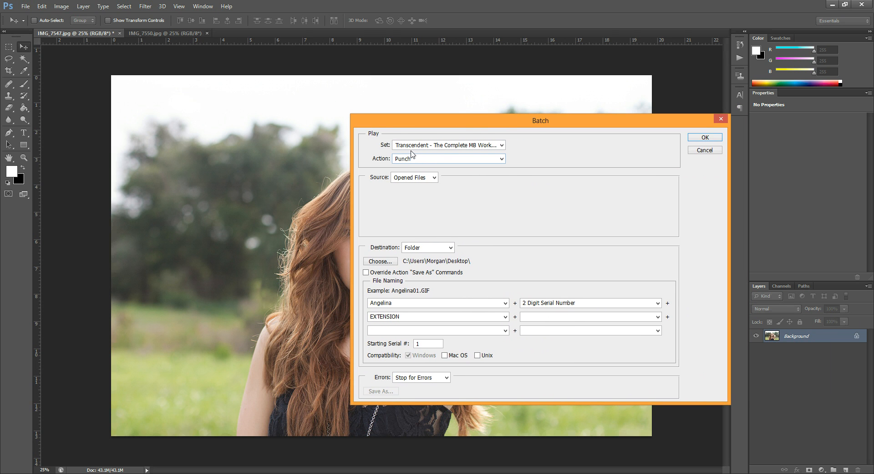
left_click(441, 145)
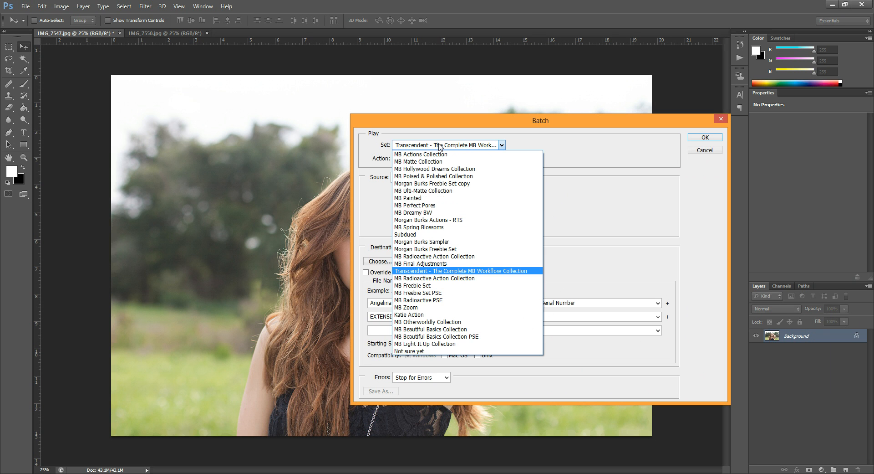
left_click(461, 271)
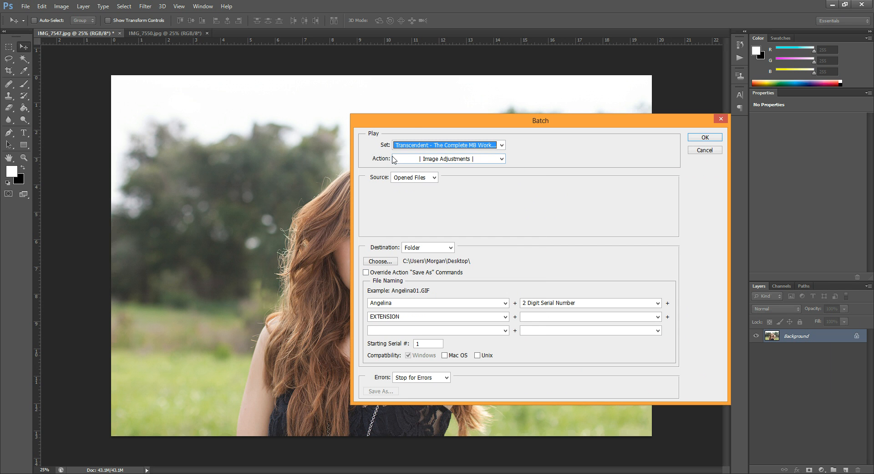
left_click(460, 159)
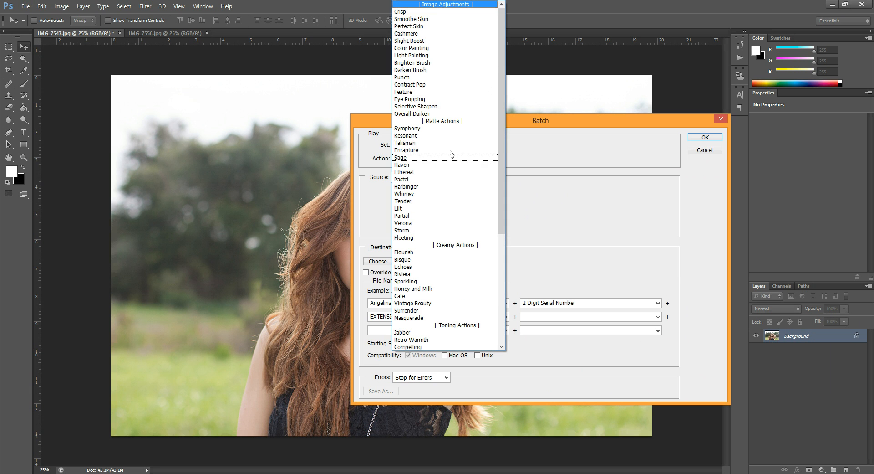
left_click(415, 77)
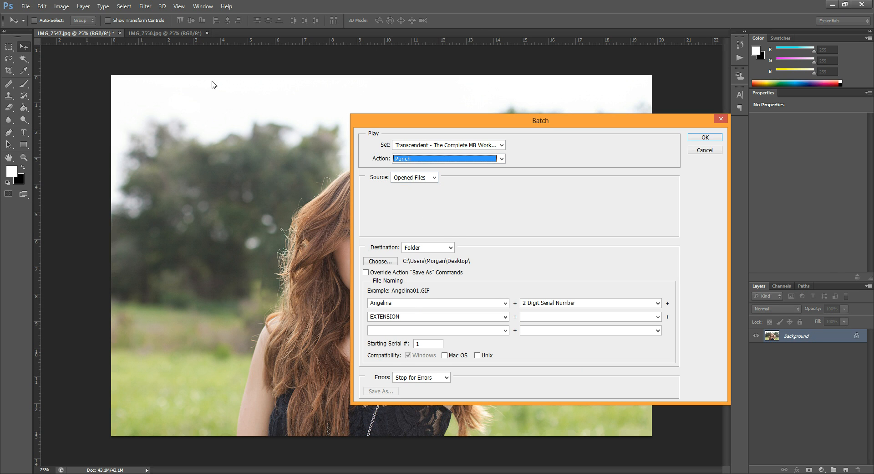
Set the batch destination to None so the processed files stay open unsaved.
left_click(424, 252)
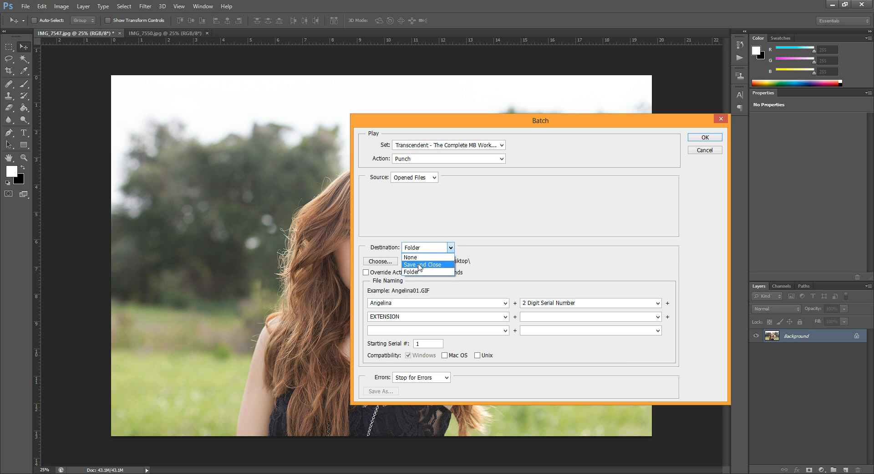
left_click(419, 265)
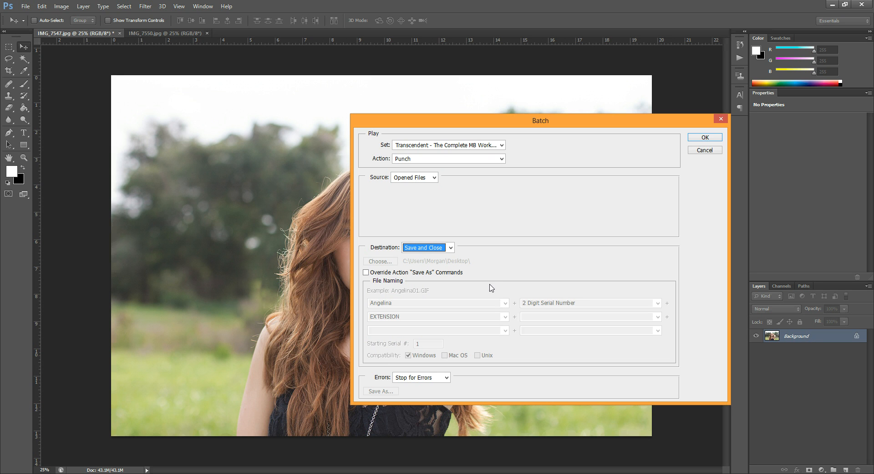
left_click(427, 251)
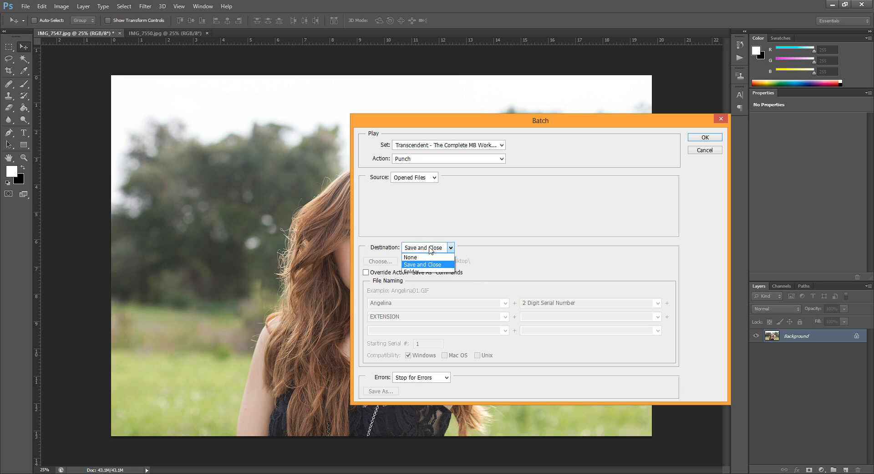
left_click(427, 256)
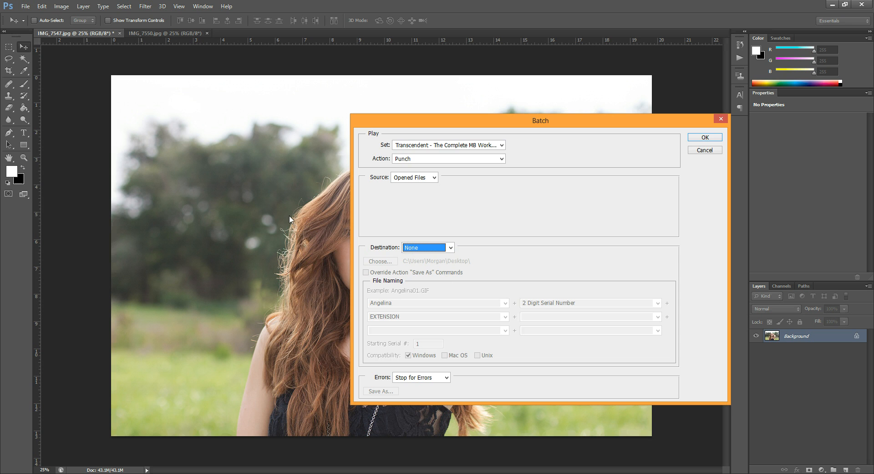
left_click(429, 248)
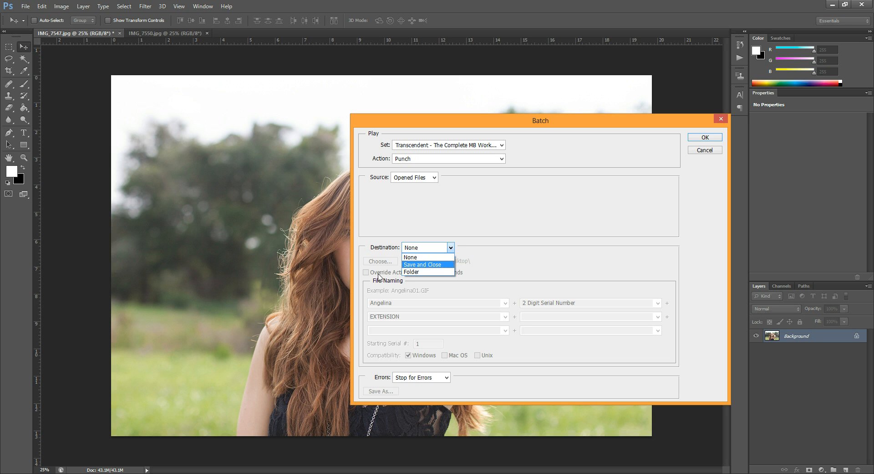
left_click(426, 257)
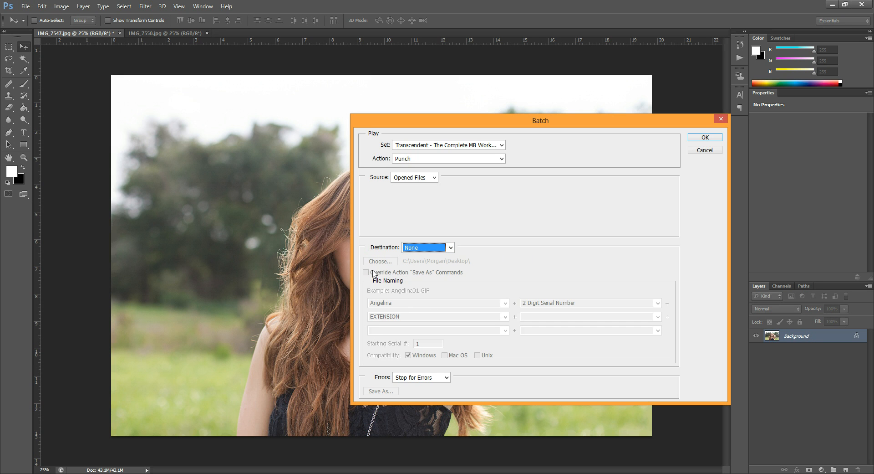
left_click(426, 249)
left_click(433, 247)
Run the batch on the opened files with errors set to Stop for Errors, and check the result in both photos.
left_click(429, 380)
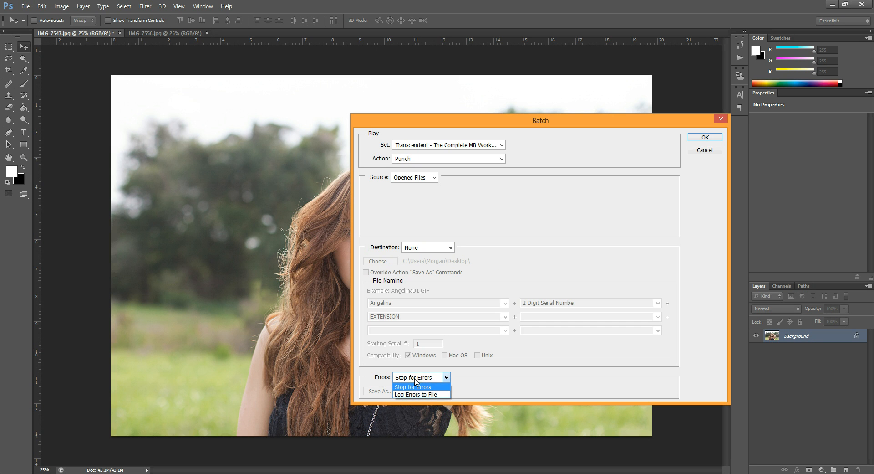
left_click(417, 387)
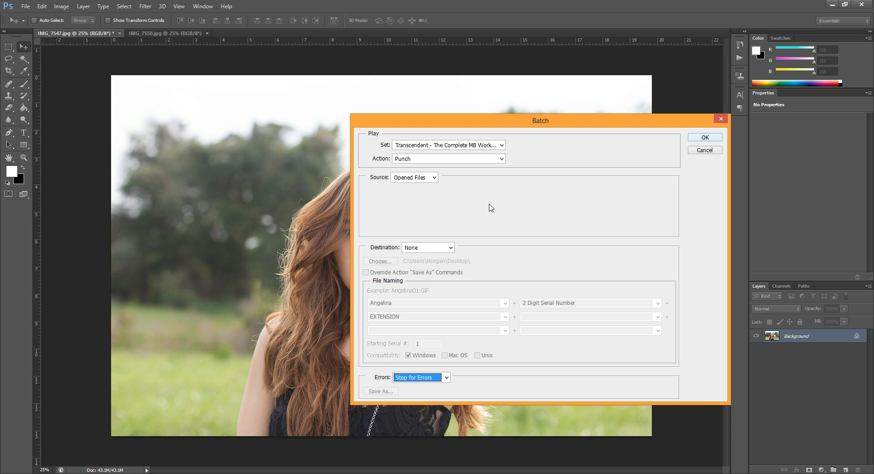
left_click(706, 138)
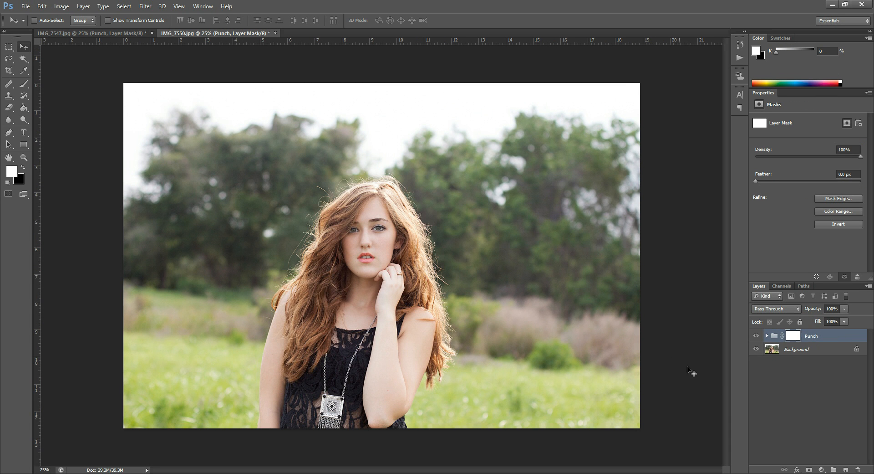
left_click(135, 34)
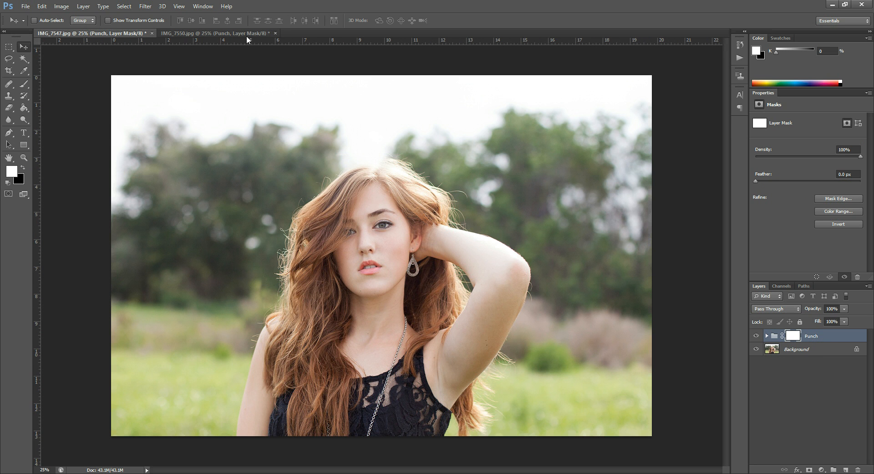
left_click(228, 34)
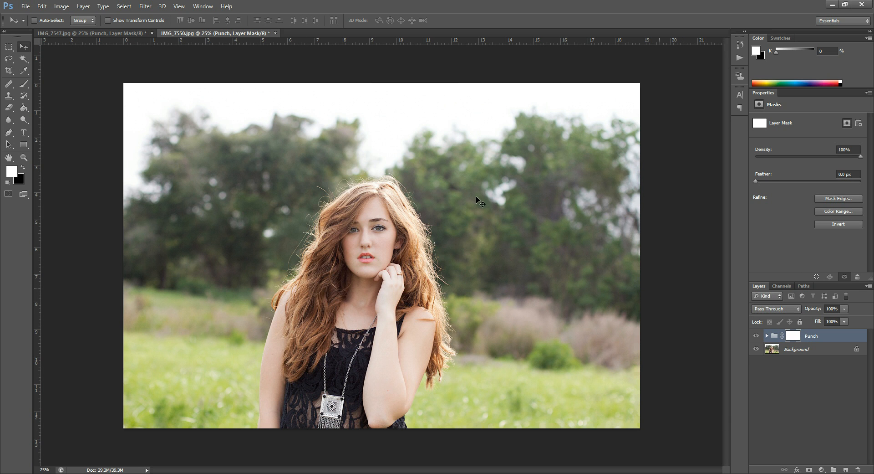
Run another batch on the opened files using the Enrapture action from the Transcendent set.
left_click(20, 6)
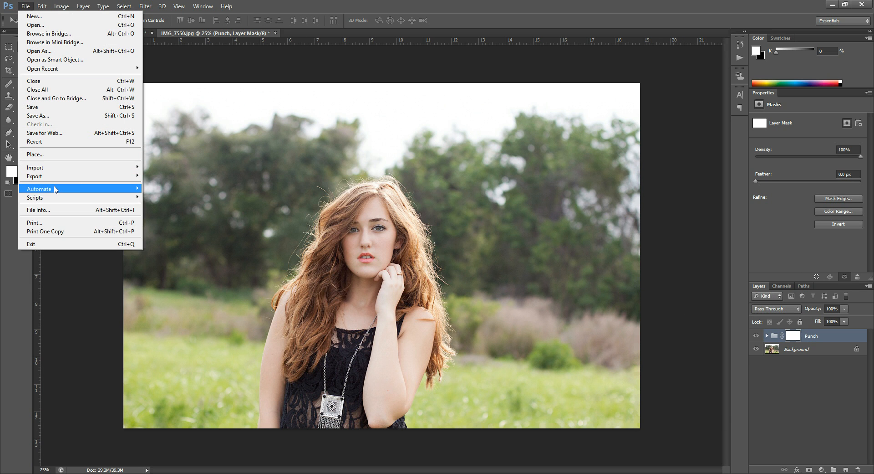
mouse_move(109, 188)
left_click(157, 191)
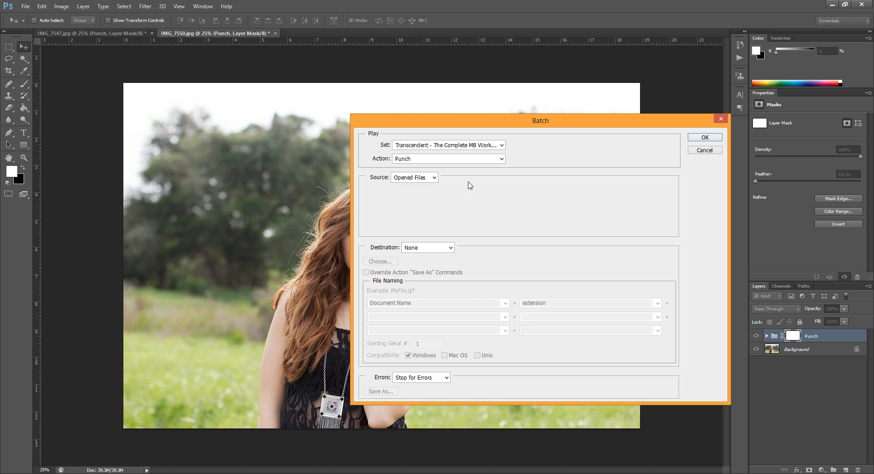
left_click(426, 159)
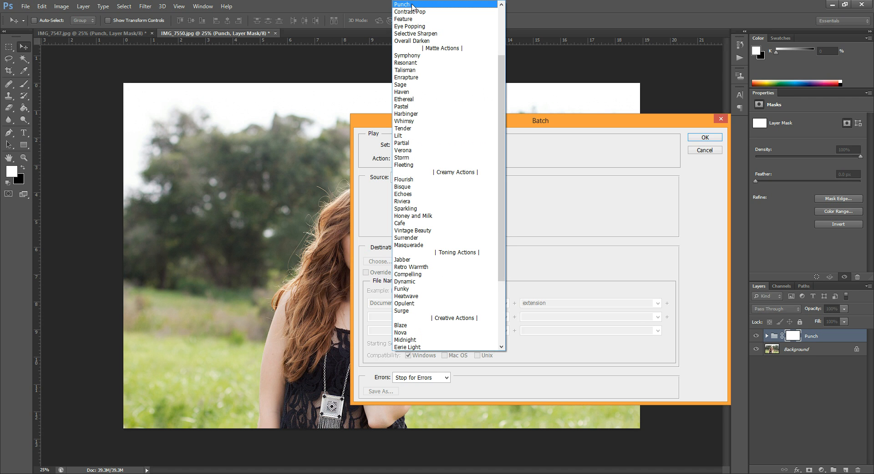
left_click_drag(501, 98, 502, 87)
left_click(417, 93)
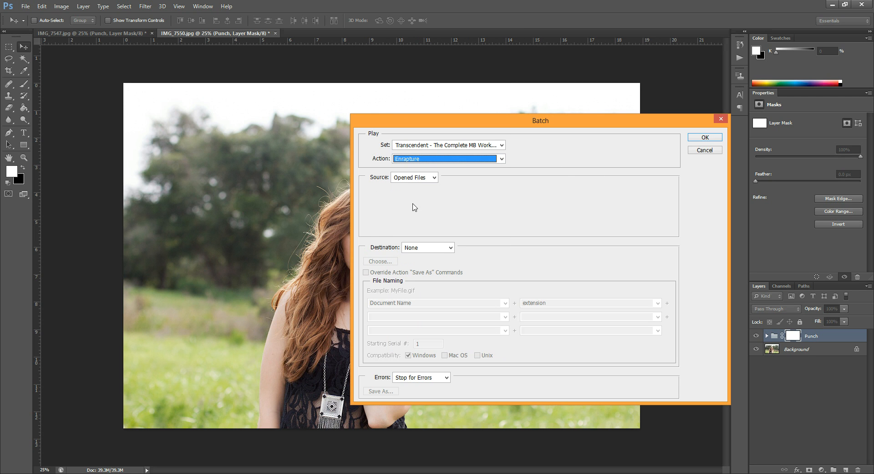
left_click(720, 139)
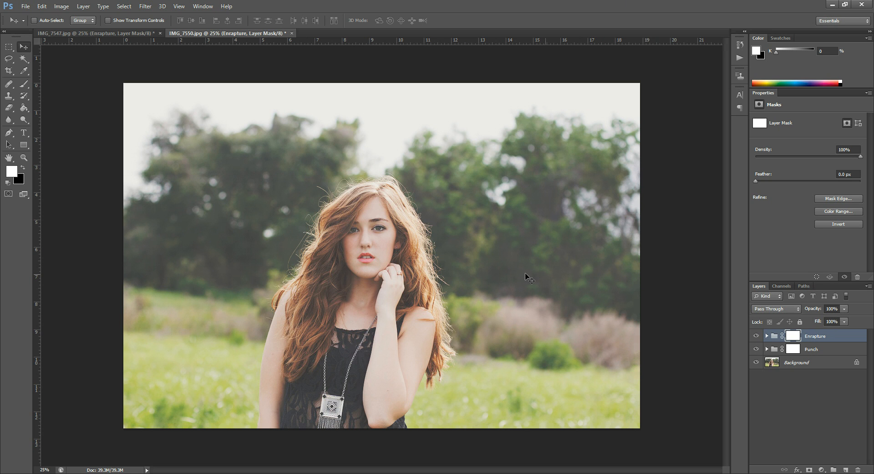
Delete the Enrapture and Punch layer groups from both IMG_7550.jpg and IMG_7547.jpg.
left_click(830, 350, "shift")
left_click_drag(839, 344, 858, 469)
left_click(101, 33)
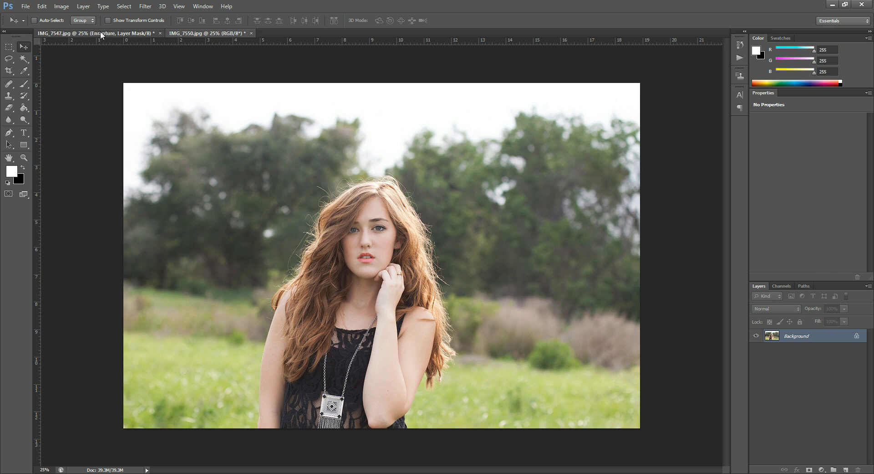
left_click(814, 349, "shift")
left_click_drag(842, 339, 858, 469)
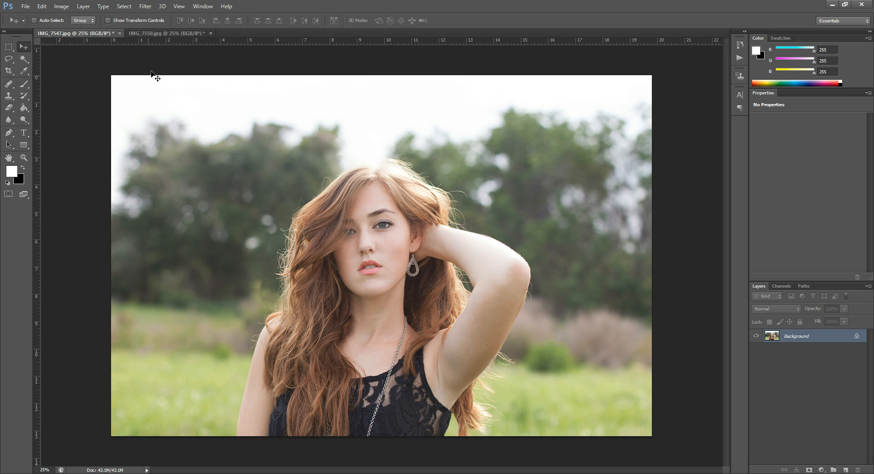
Create a new action named Batch in the Transcendent set and start recording it.
left_click(740, 59)
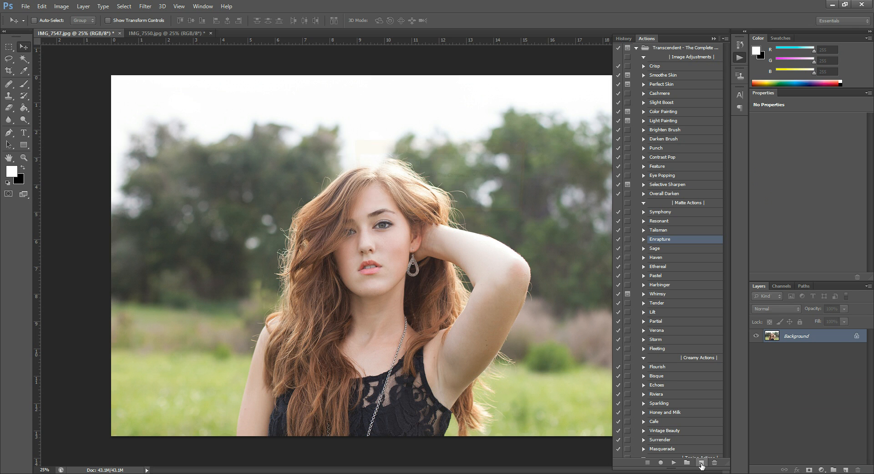
left_click(702, 462)
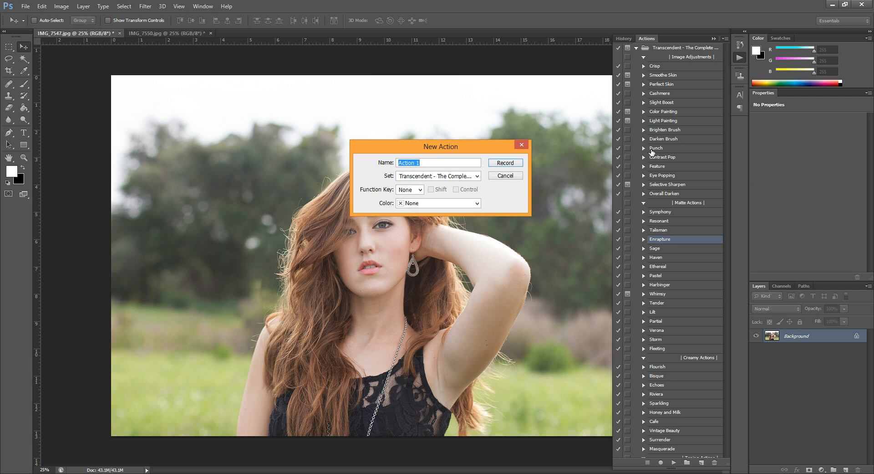
key("Escape")
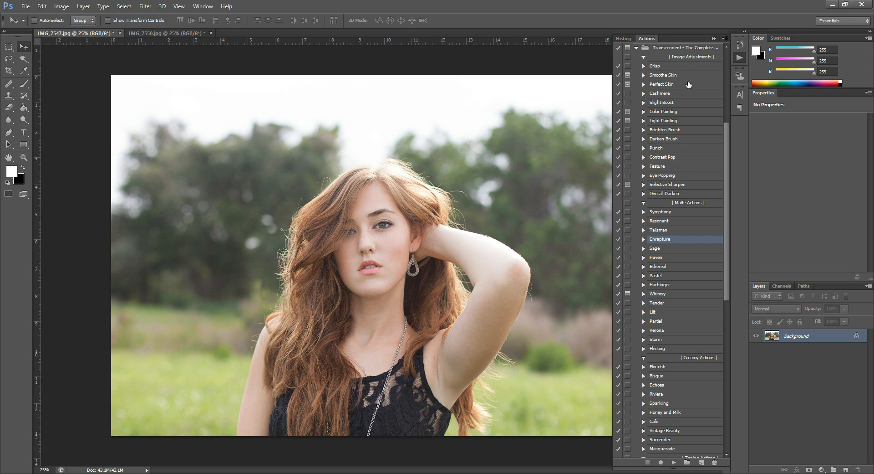
left_click(702, 464)
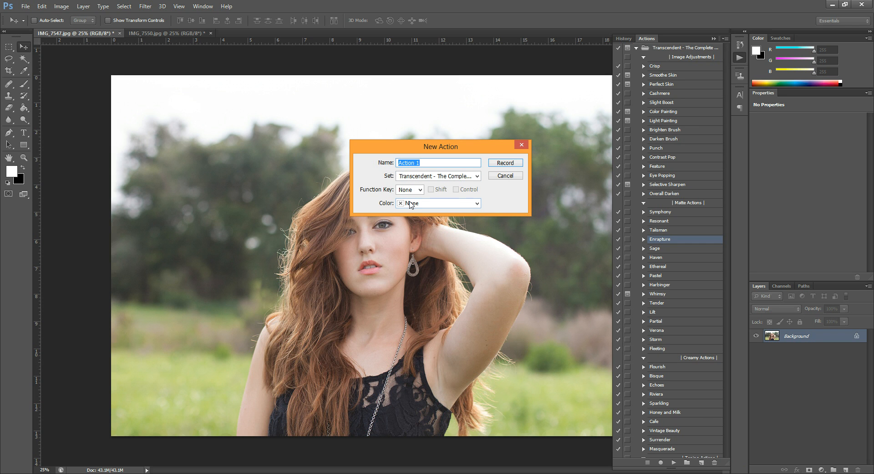
type("Batch")
key("Return")
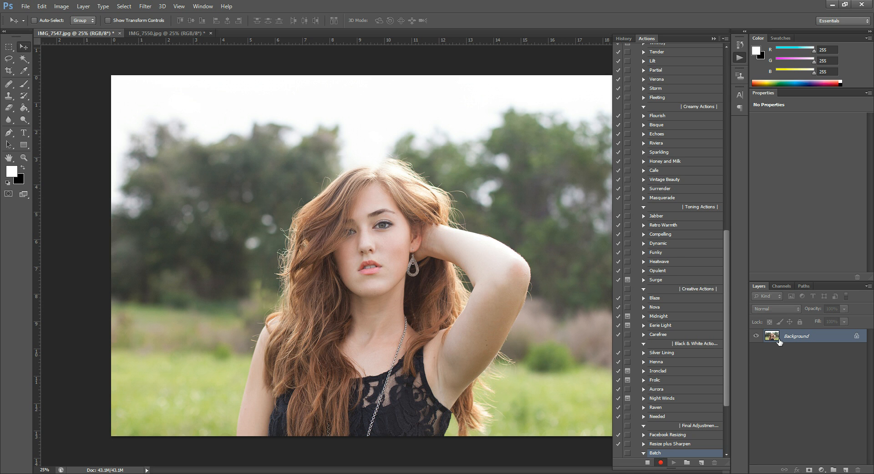
Play the Punch action from the Image Adjustments section so it is recorded into the Batch action.
scroll(690, 253, "up", 6)
scroll(690, 252, "up", 4)
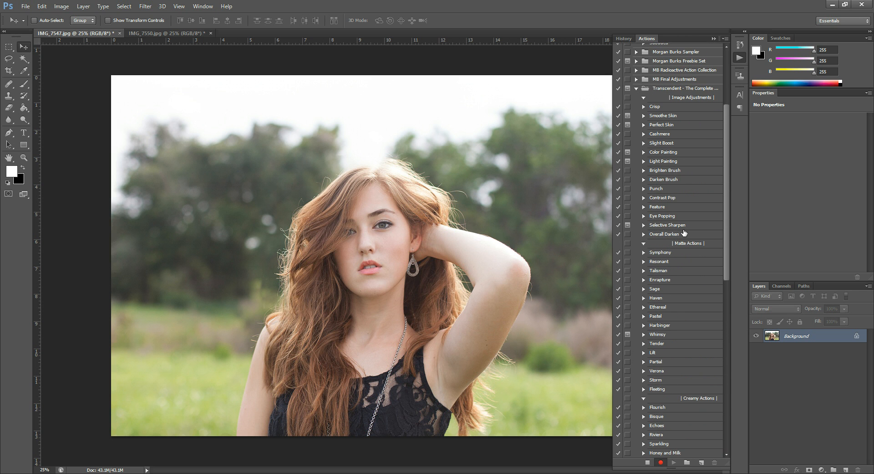
left_click(660, 190)
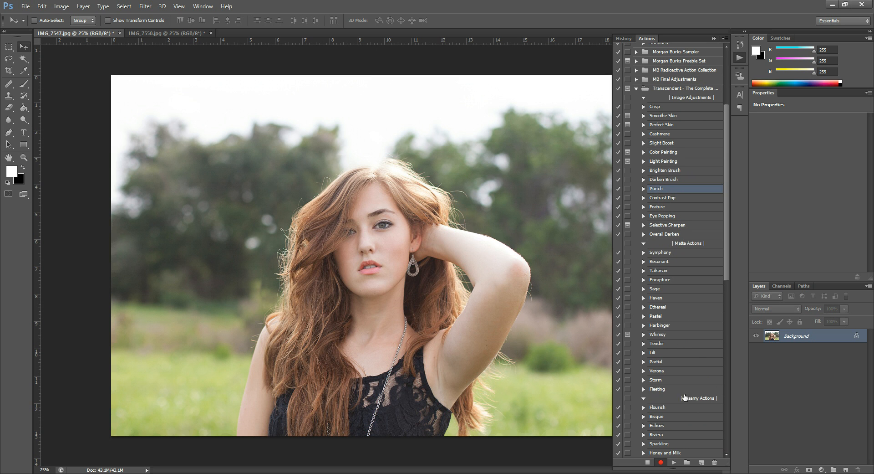
left_click(674, 461)
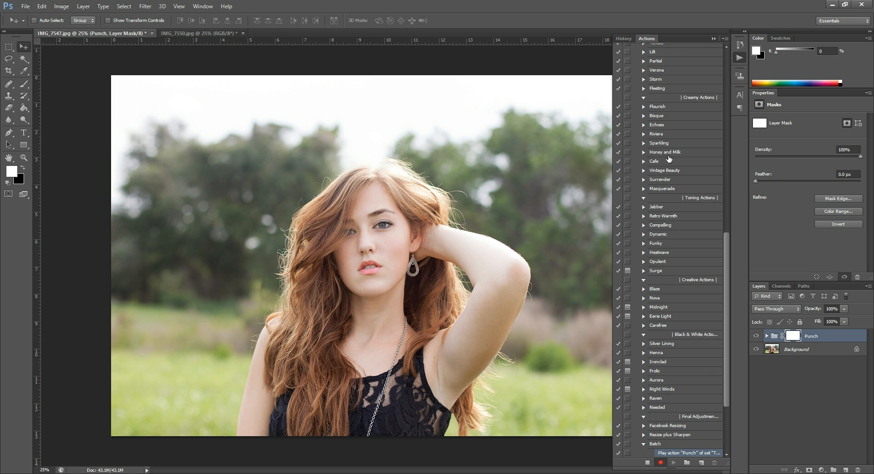
Add the Slight Boost action to the Batch recording by playing it on IMG_7547.jpg.
scroll(680, 387, "up", 3)
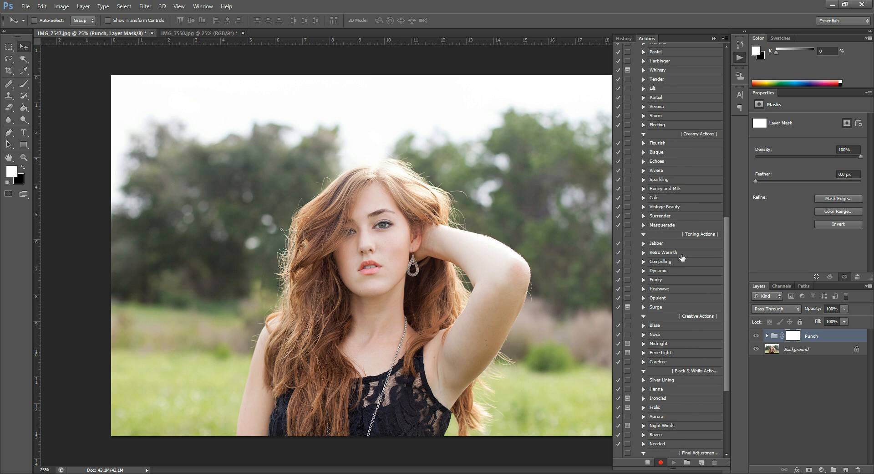
scroll(679, 234, "up", 5)
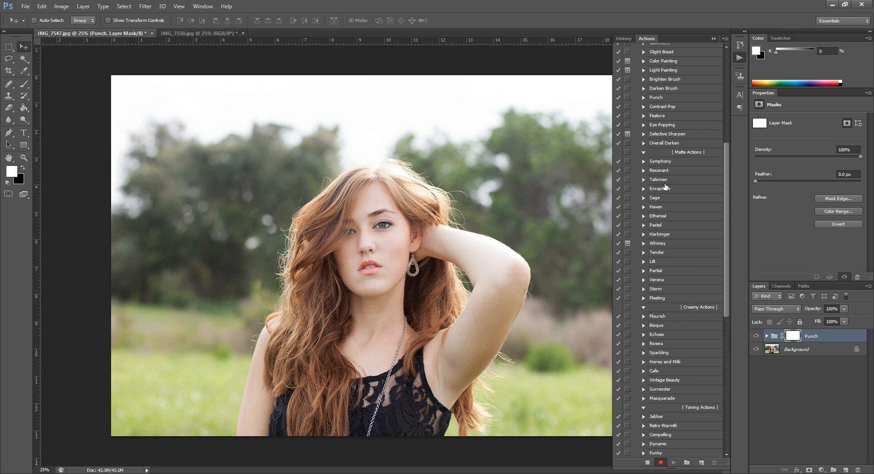
scroll(683, 187, "up", 1)
left_click(669, 98)
left_click(676, 461)
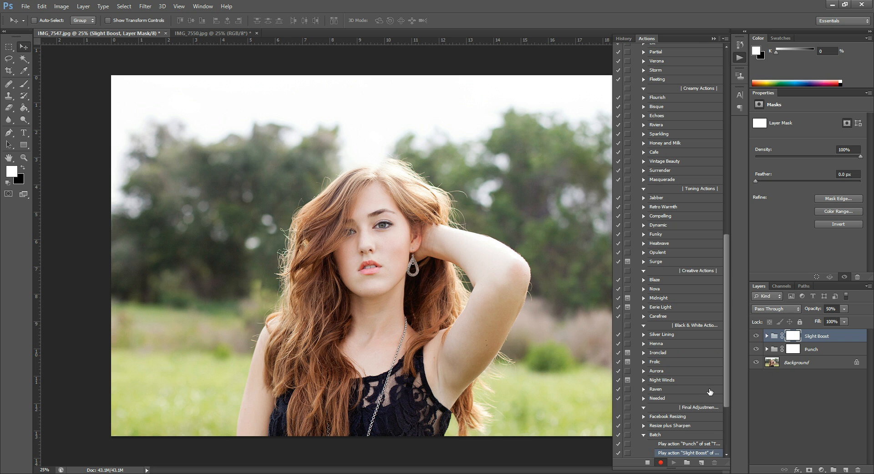
Record the Enrapture matte action with its layer group at 75% opacity, and end the Batch recording.
scroll(656, 144, "up", 6)
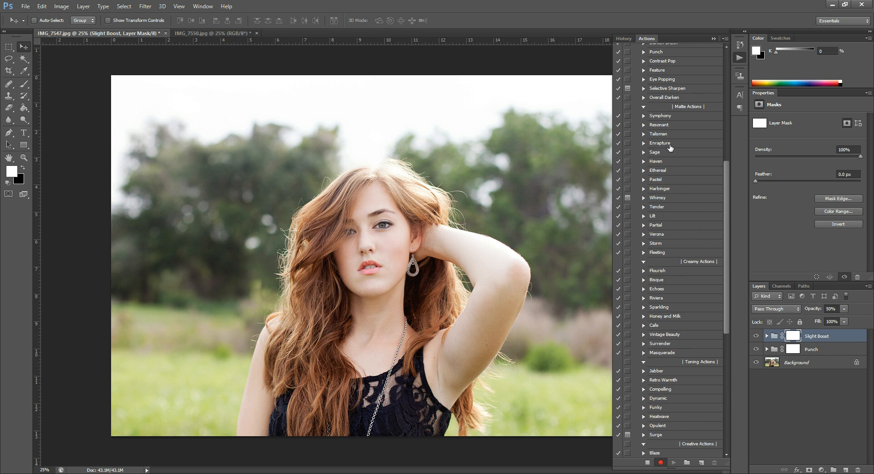
left_click(665, 143)
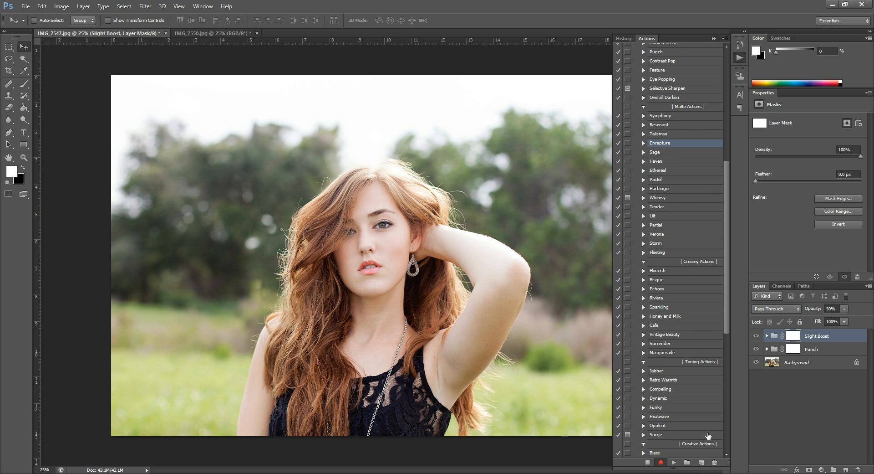
left_click(674, 463)
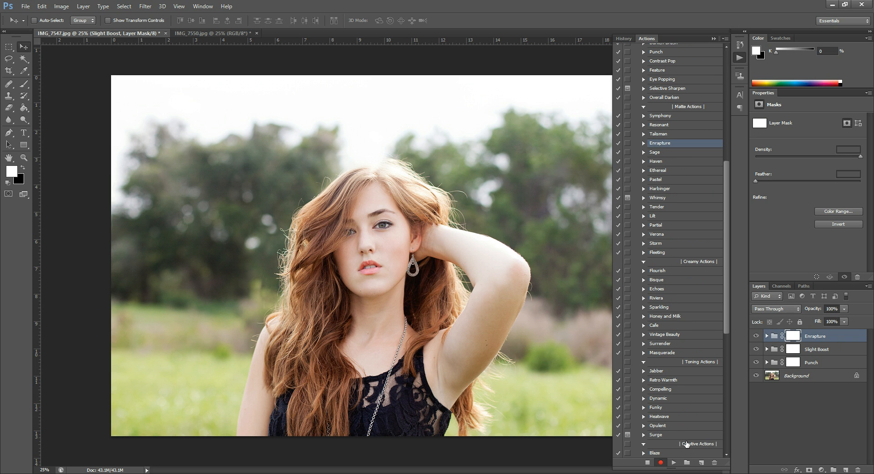
left_click(845, 309)
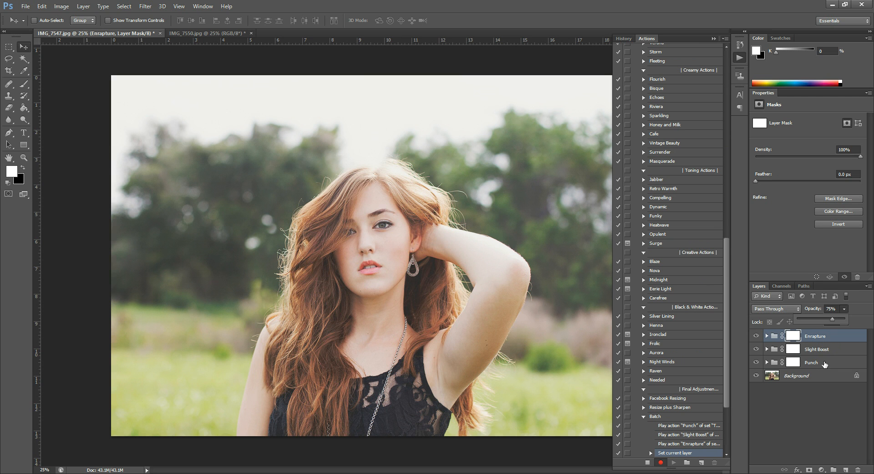
left_click(647, 462)
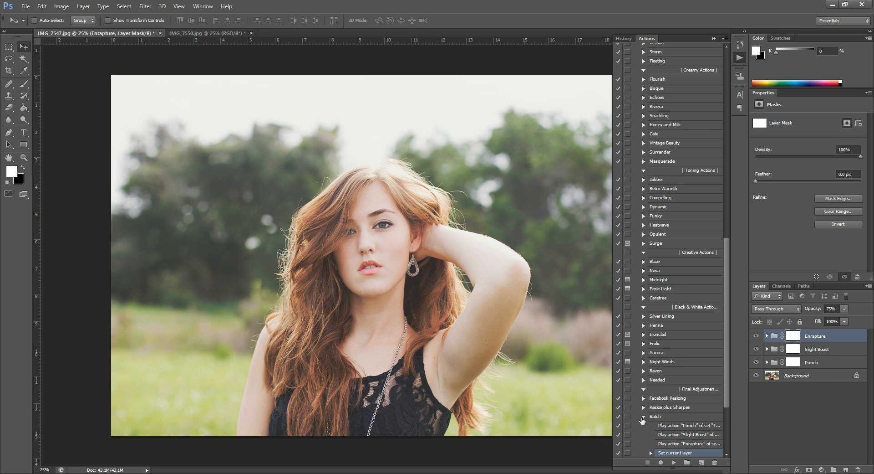
Delete the Enrapture, Slight Boost and Punch layer groups from IMG_7547.jpg, leaving only the Background layer.
left_click(827, 347)
left_click(825, 338, "ctrl")
left_click(827, 363, "ctrl")
left_click_drag(831, 351, 857, 469)
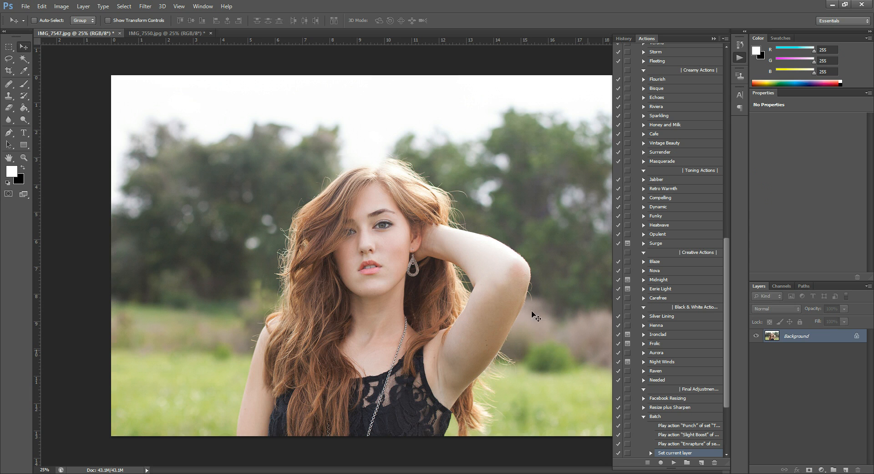
Collapse the Batch action and compare whether Save Actions is available for that action and for the whole Transcendent set.
left_click(643, 416)
left_click(660, 417)
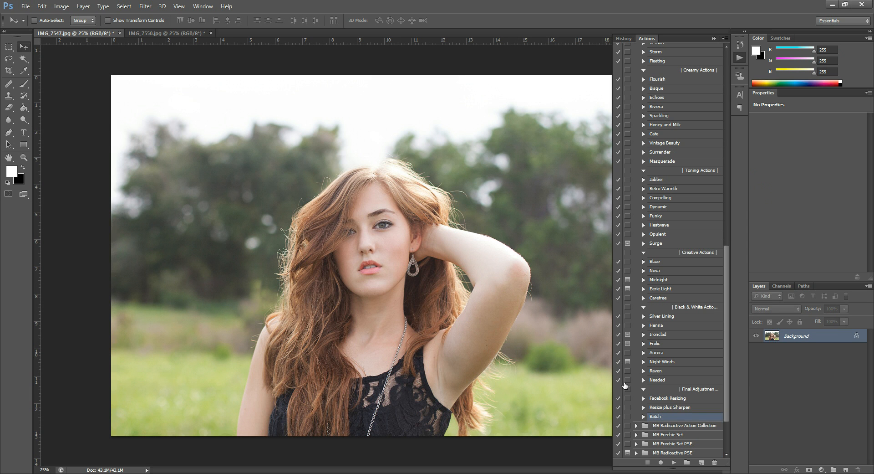
left_click(724, 40)
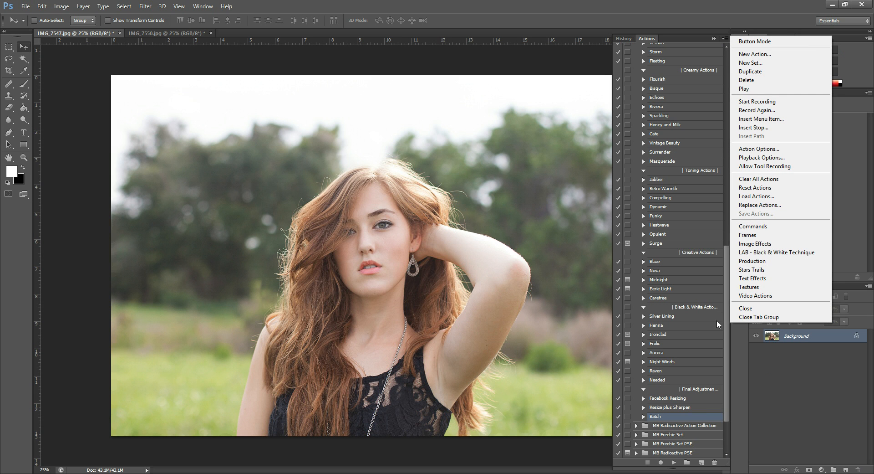
left_click(727, 317)
left_click_drag(728, 271, 726, 116)
left_click(675, 103)
left_click(726, 39)
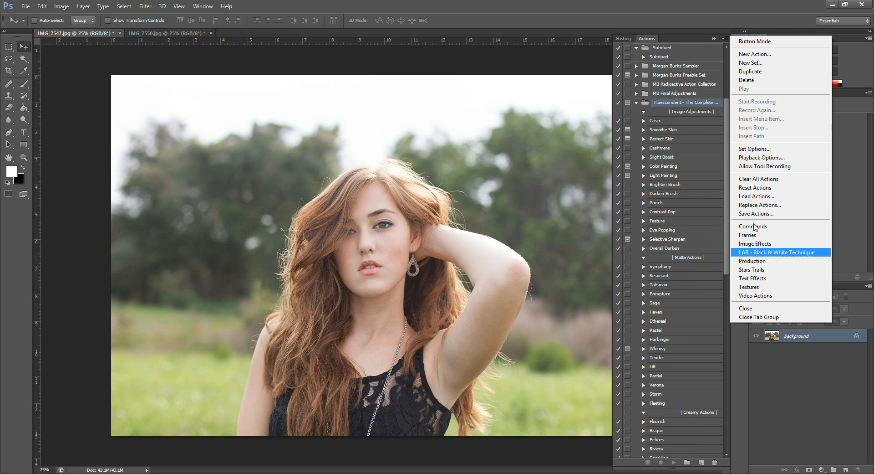
left_click(657, 101)
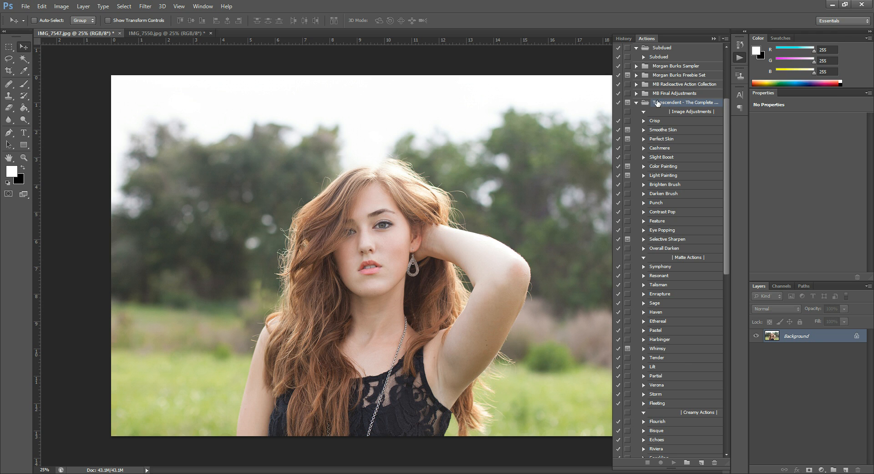
left_click_drag(726, 114, 728, 291)
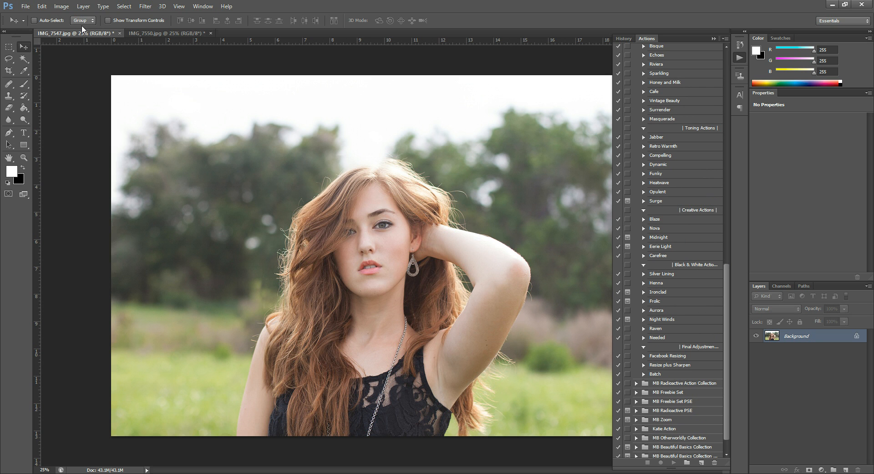
Run a batch on the opened files using the Batch action from the Transcendent set, and check the result in IMG_7547.jpg.
left_click(22, 6)
mouse_move(60, 189)
left_click(158, 189)
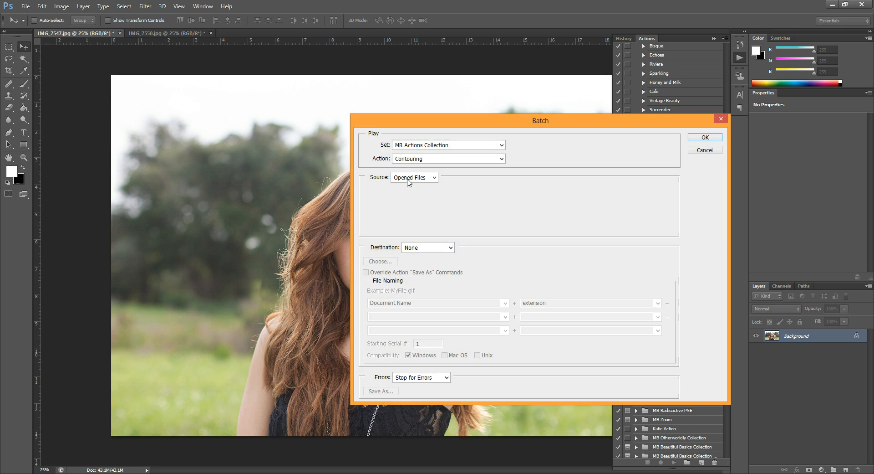
left_click(421, 145)
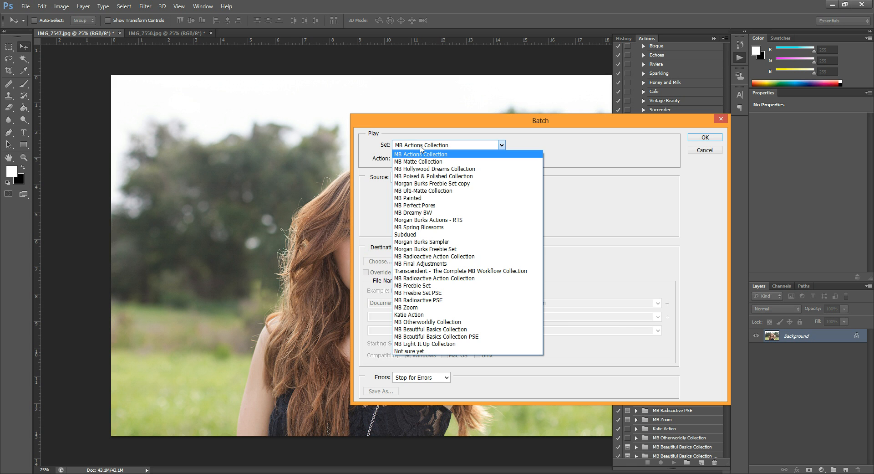
left_click(425, 228)
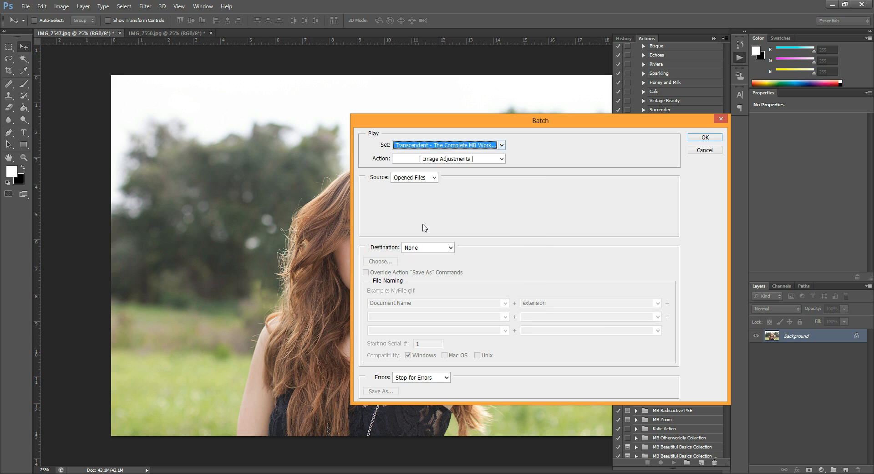
left_click(446, 158)
left_click_drag(501, 164, 503, 306)
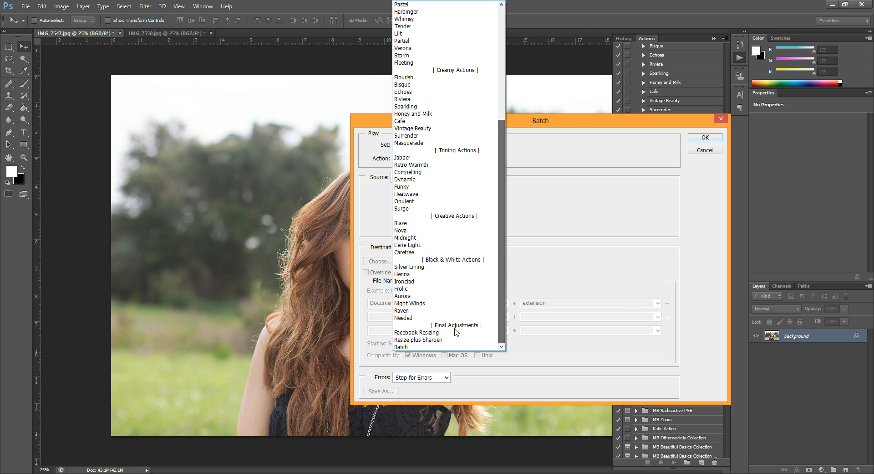
left_click(409, 347)
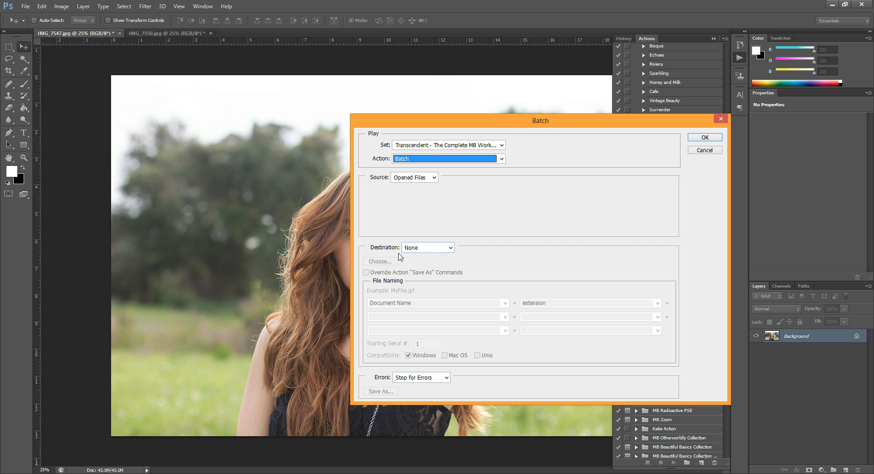
left_click(715, 138)
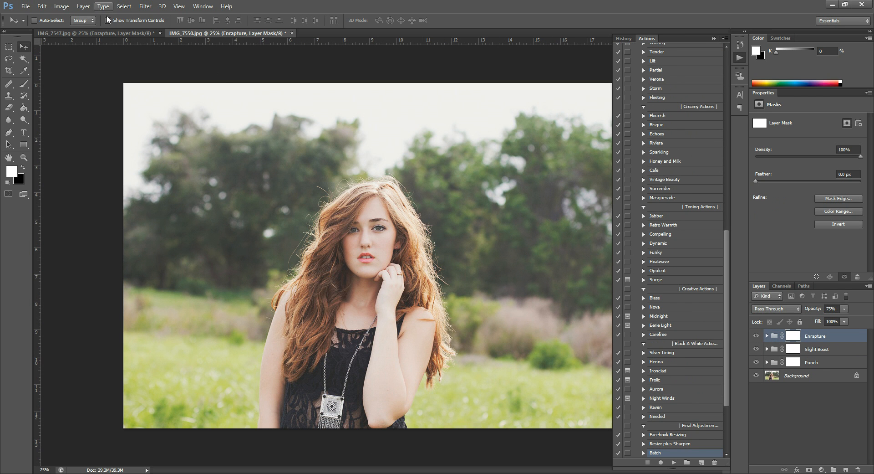
left_click(113, 33)
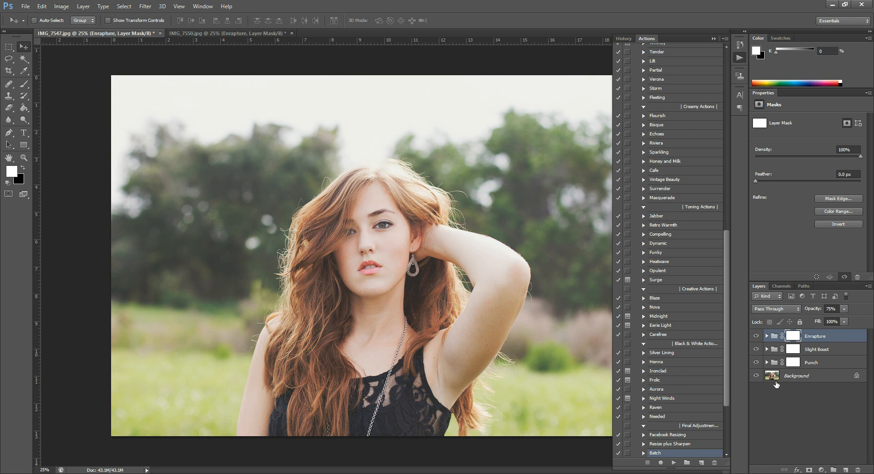